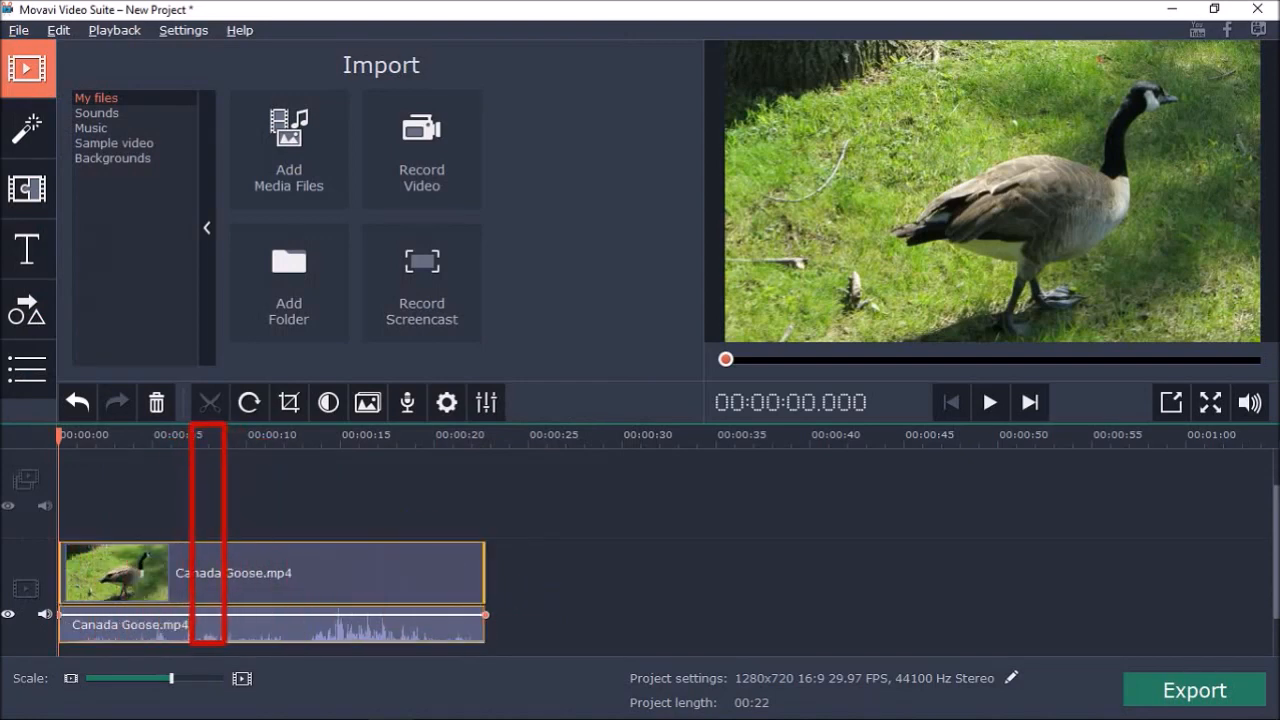
Step: Move the play position to the 8-second mark on the timeline ruler
left_click(207, 436)
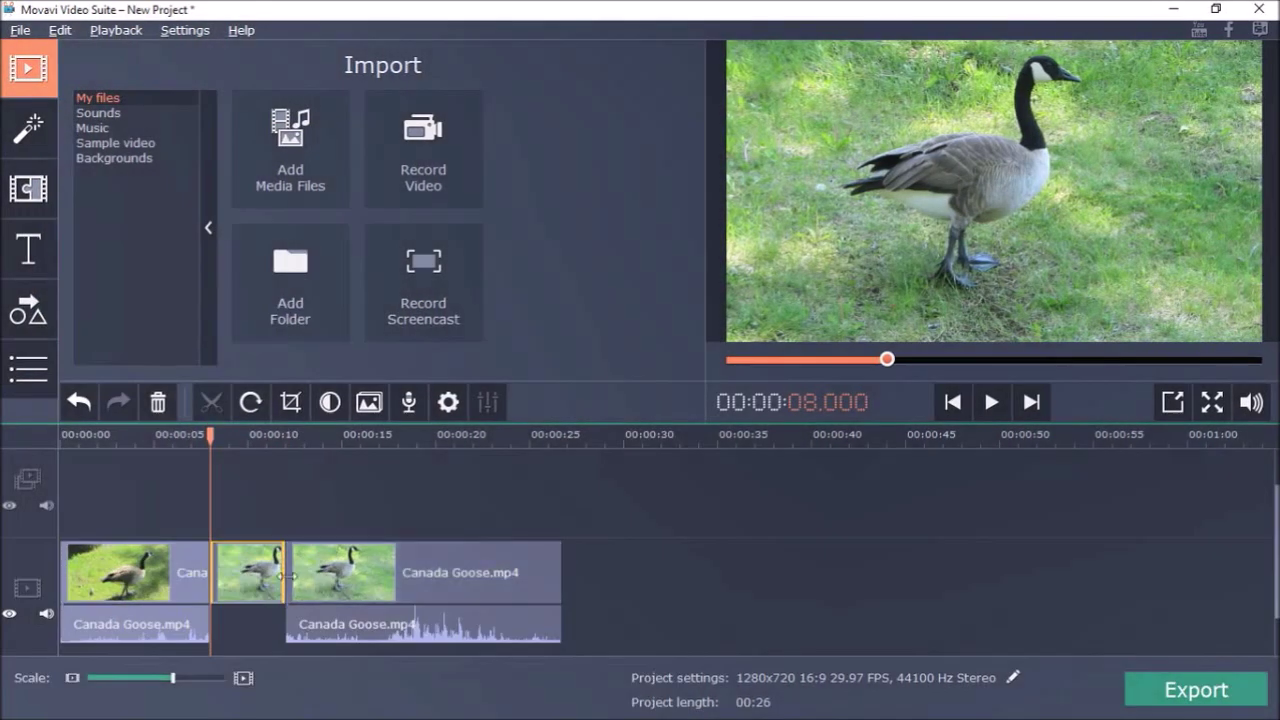
Step: Lengthen the freeze-frame still and return the playhead to just before it at 8 seconds
left_click_drag(283, 572, 293, 572)
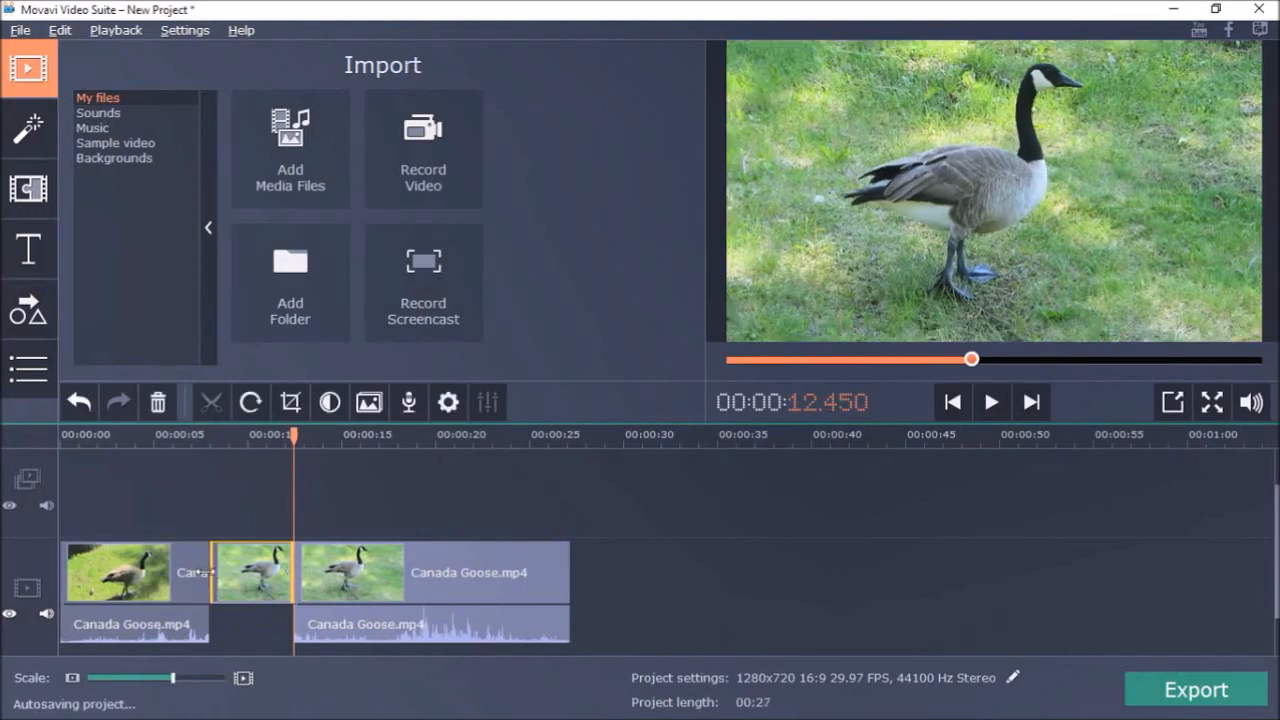
left_click_drag(210, 572, 236, 572)
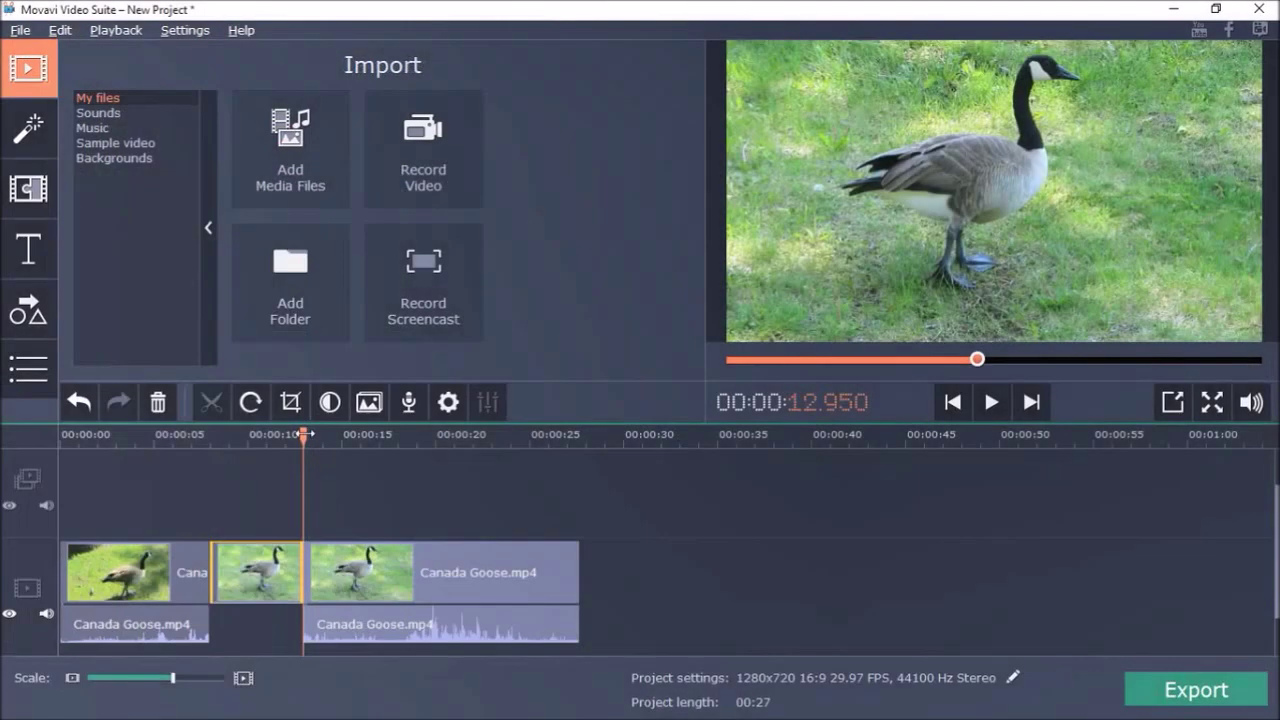
left_click_drag(305, 440, 180, 450)
Step: Play the preview through the freeze frame, then stop it around 16 seconds
left_click(991, 402)
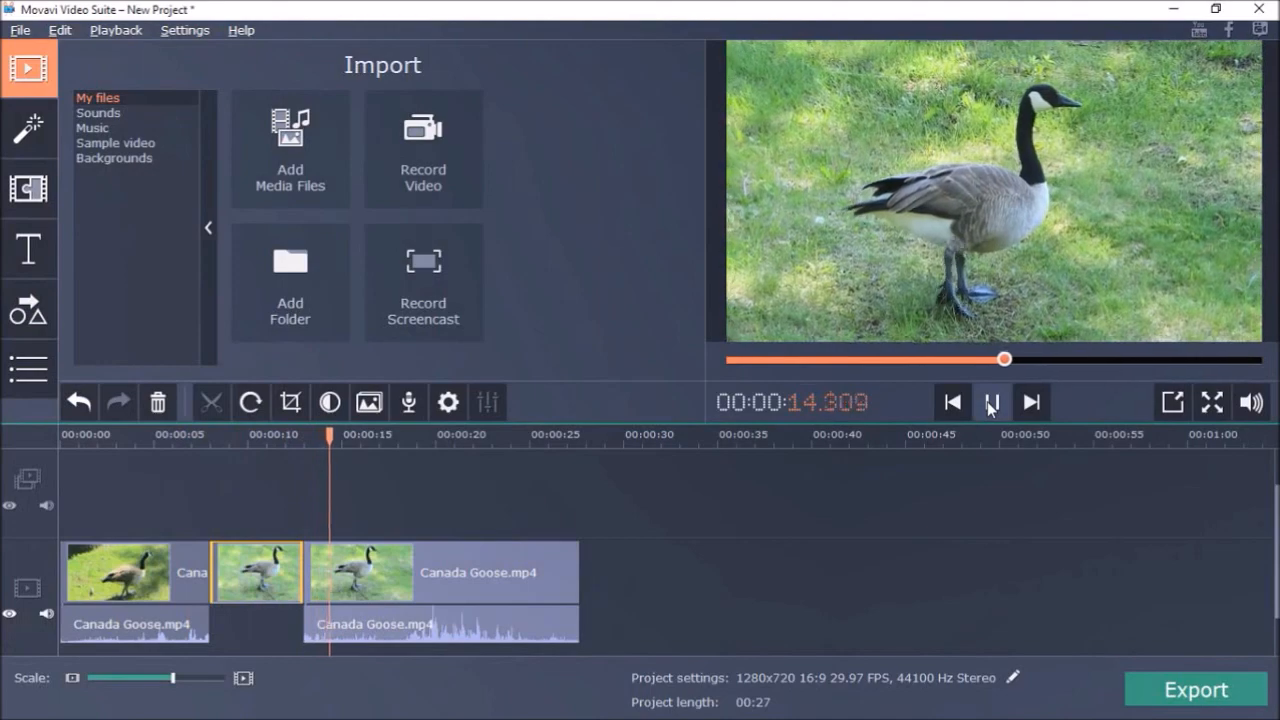
left_click(991, 404)
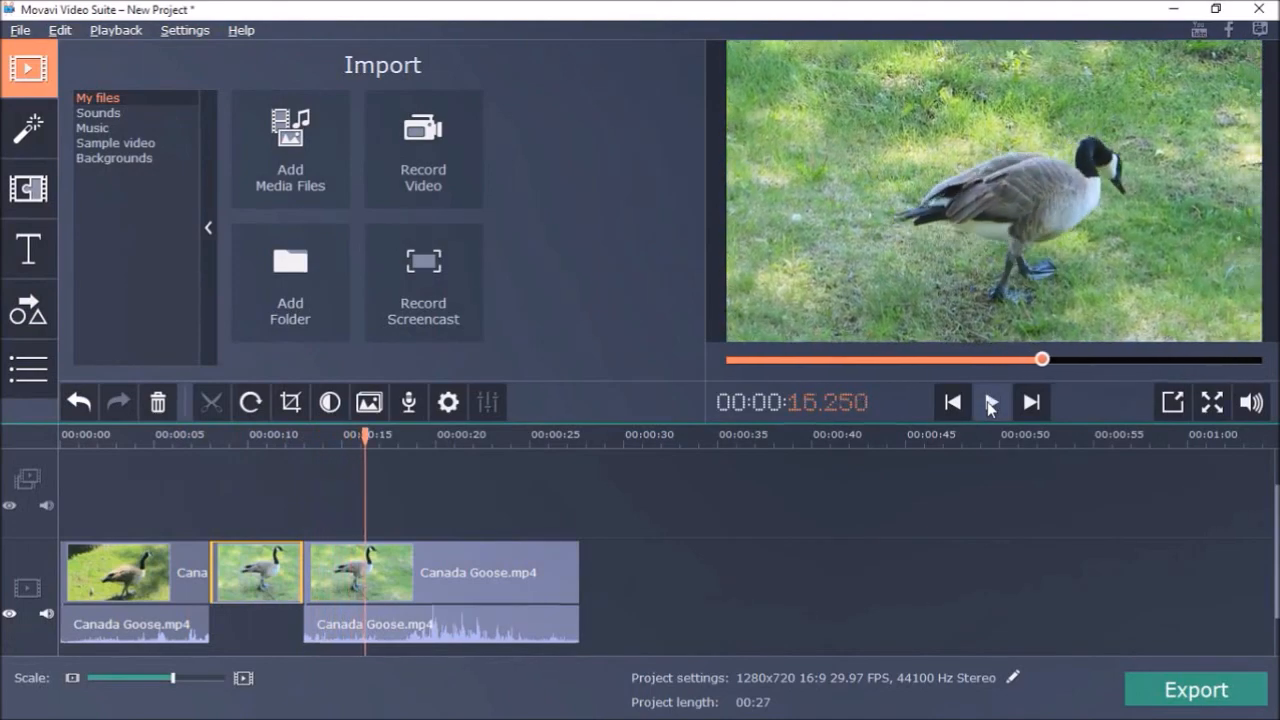